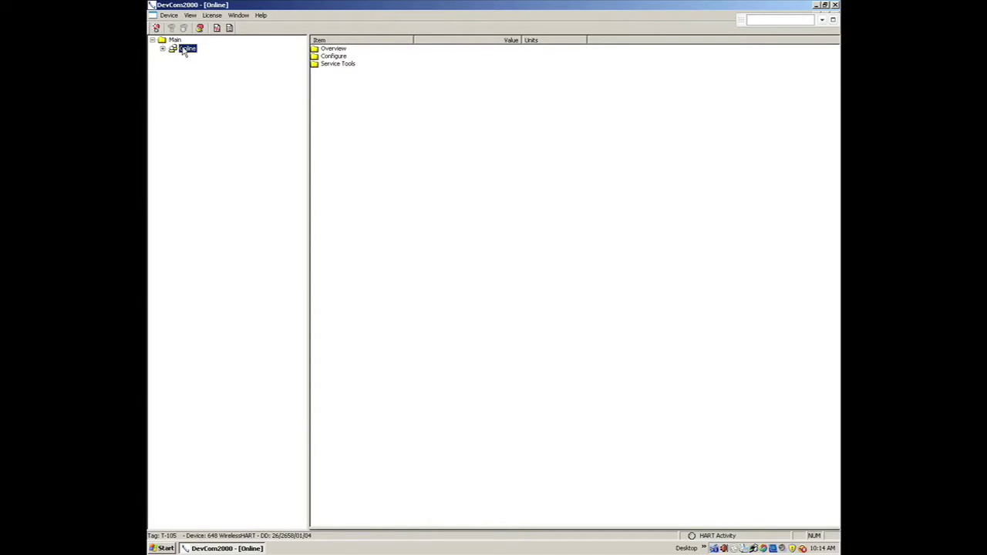
- Expand the entire Online device tree and display the Process Sensor parameters under Manual Setup
right_click(185, 51)
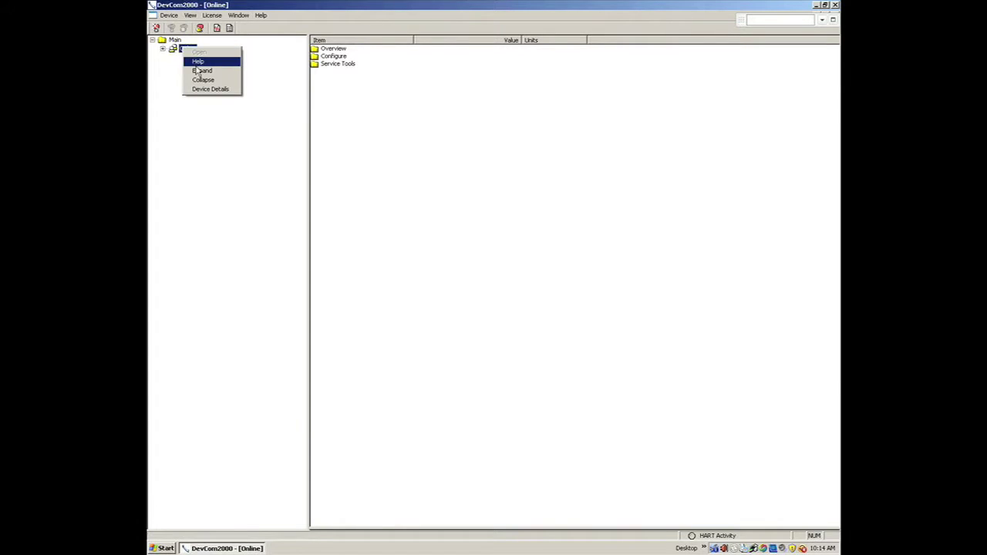
click(197, 68)
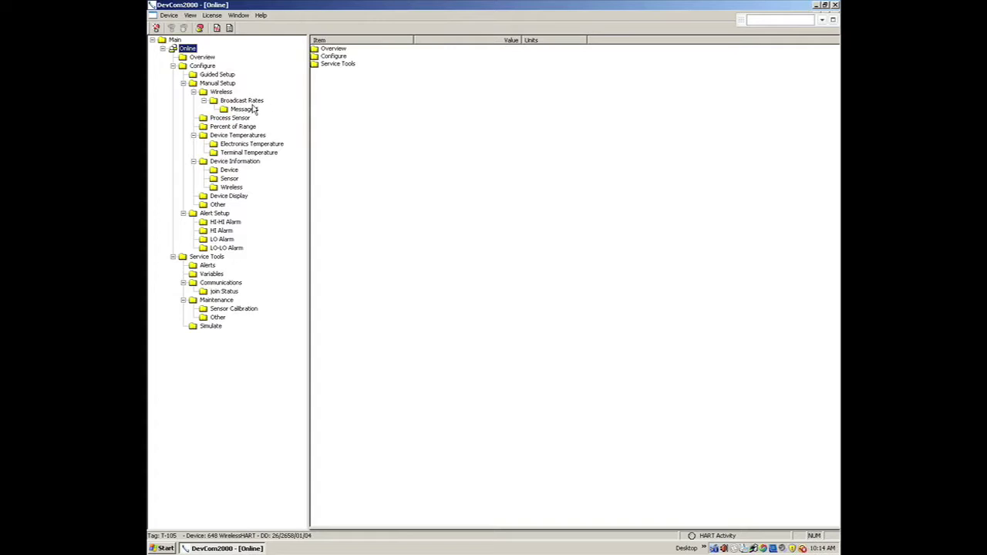
click(173, 65)
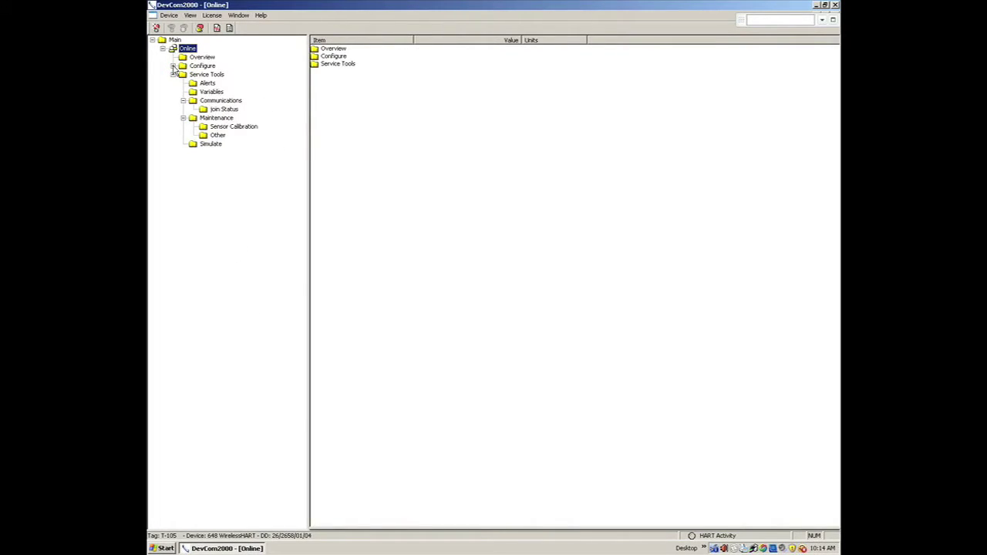
click(173, 65)
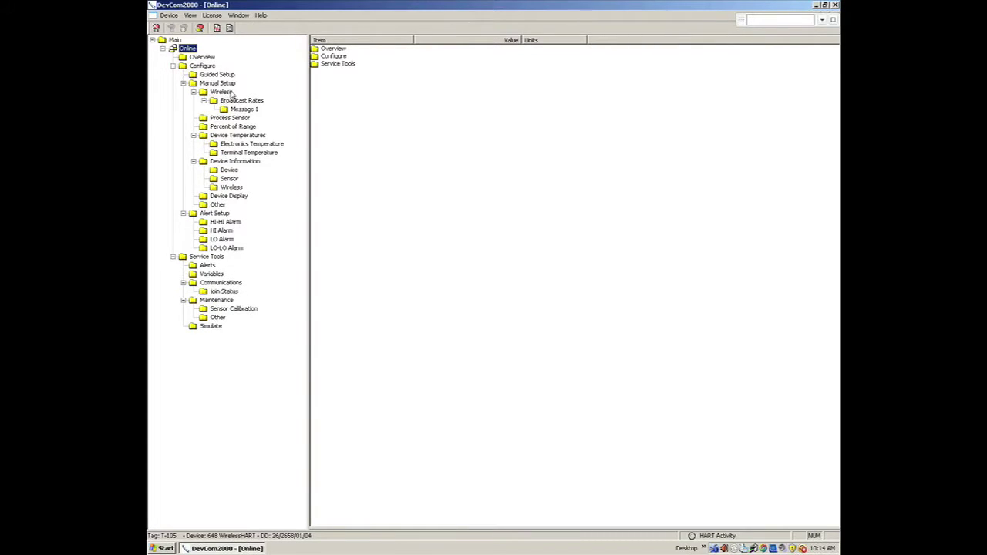
click(230, 118)
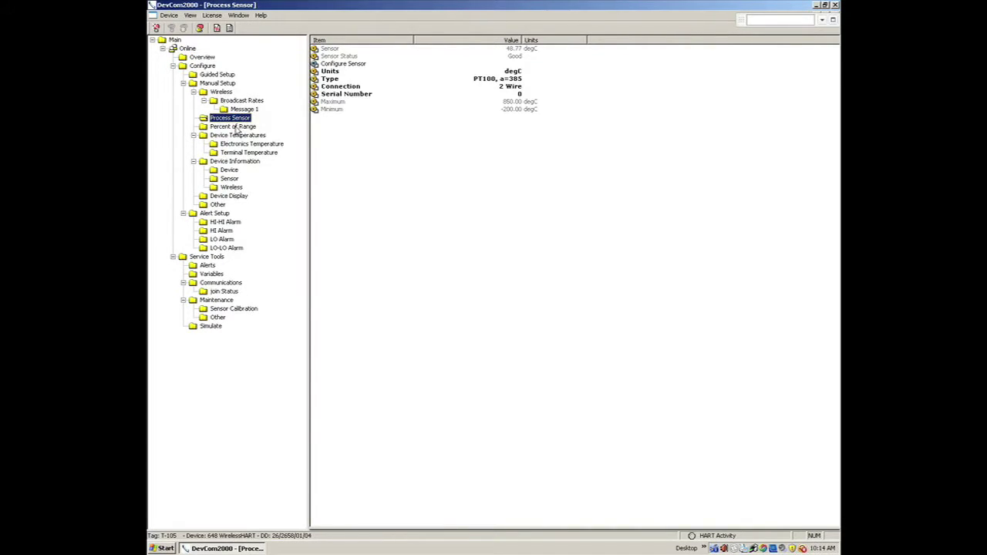
- Set the Upper Range Value under Percent of Range to 100 degC and send the change to the device
click(234, 128)
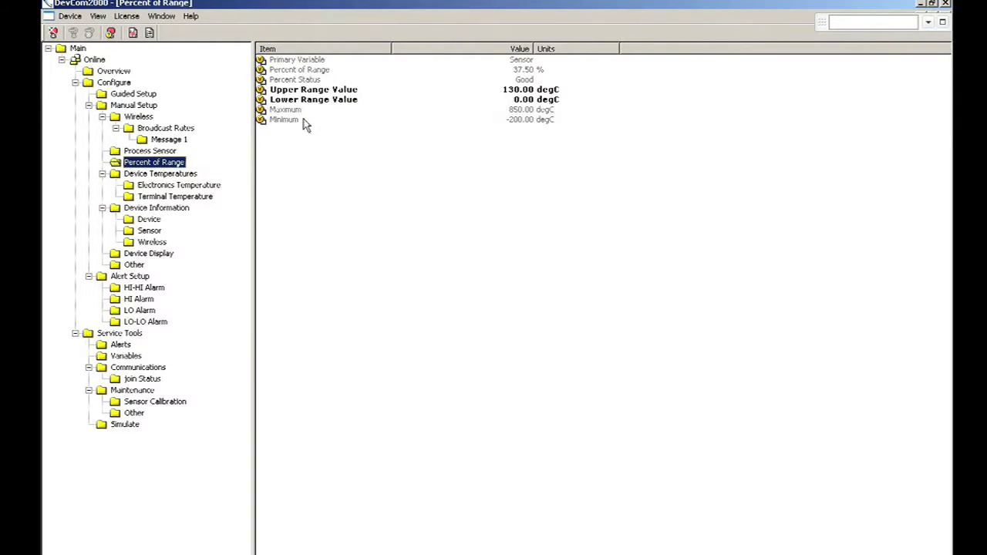
double_click(302, 93)
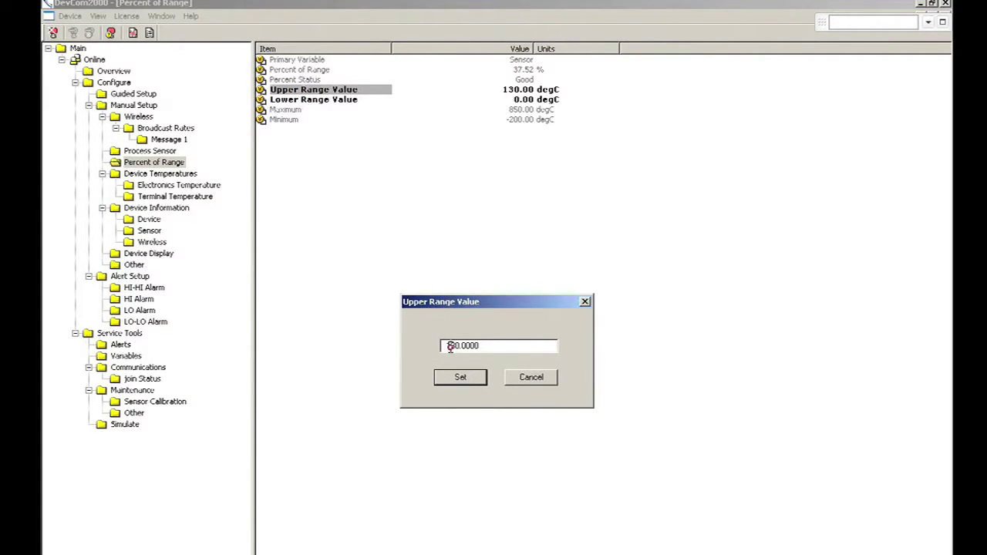
key(BackSpace)
text(0)
click(468, 383)
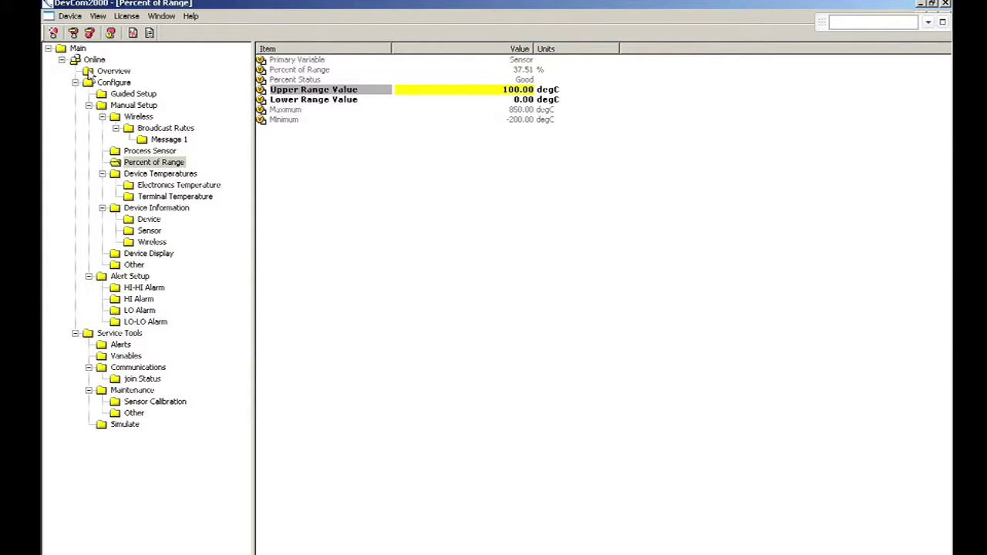
click(73, 33)
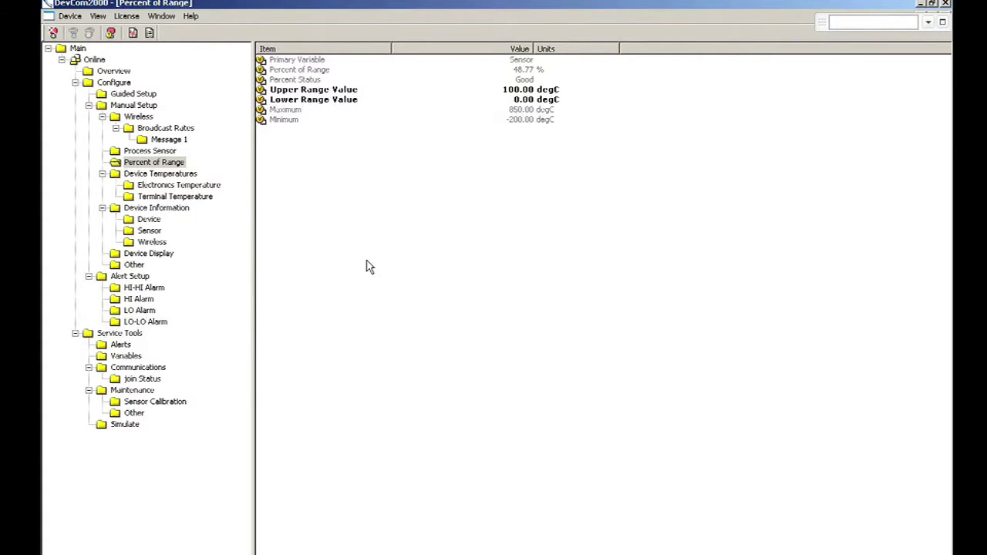
- Display the available DDs and browse the manufacturers in the DD library
click(97, 16)
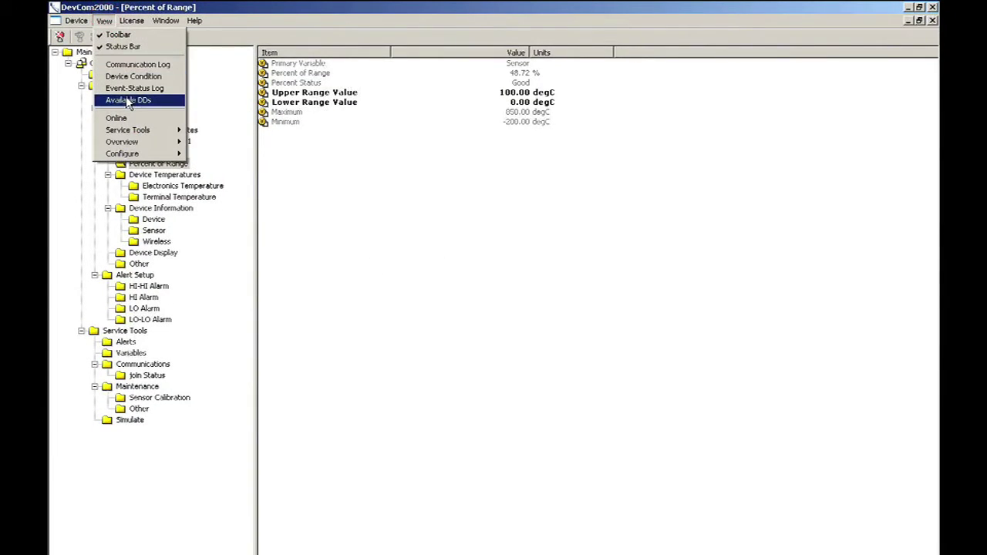
click(128, 101)
click(481, 283)
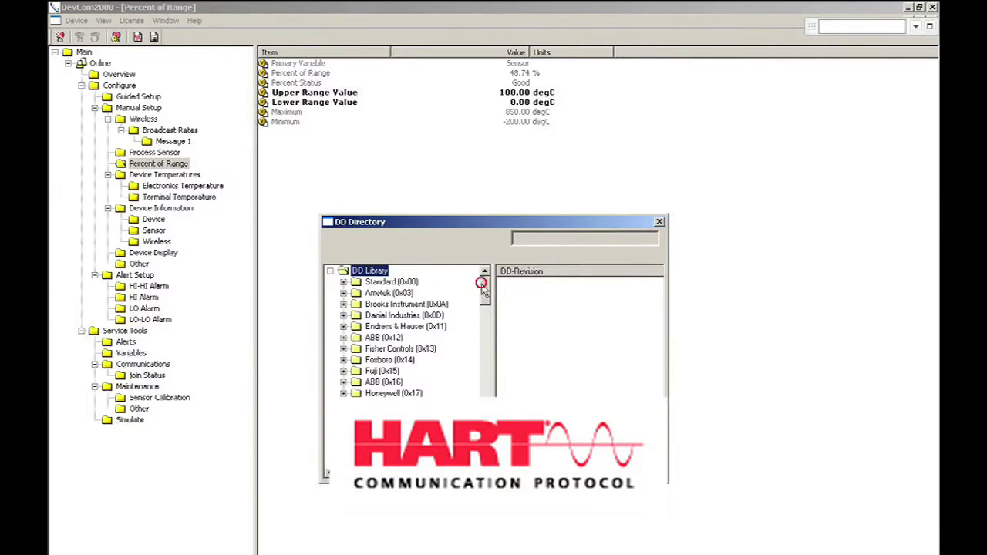
drag(481, 283, 486, 395)
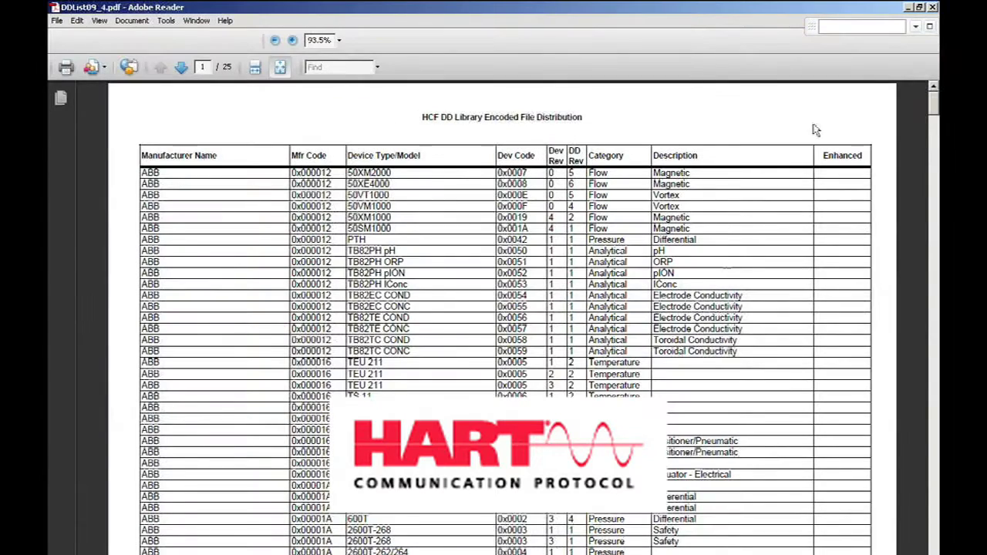
- Page through the HCF DD library list in DDList09_4.pdf in Adobe Reader to examine the supported devices
key(Right)
key(Right)
key(Right)
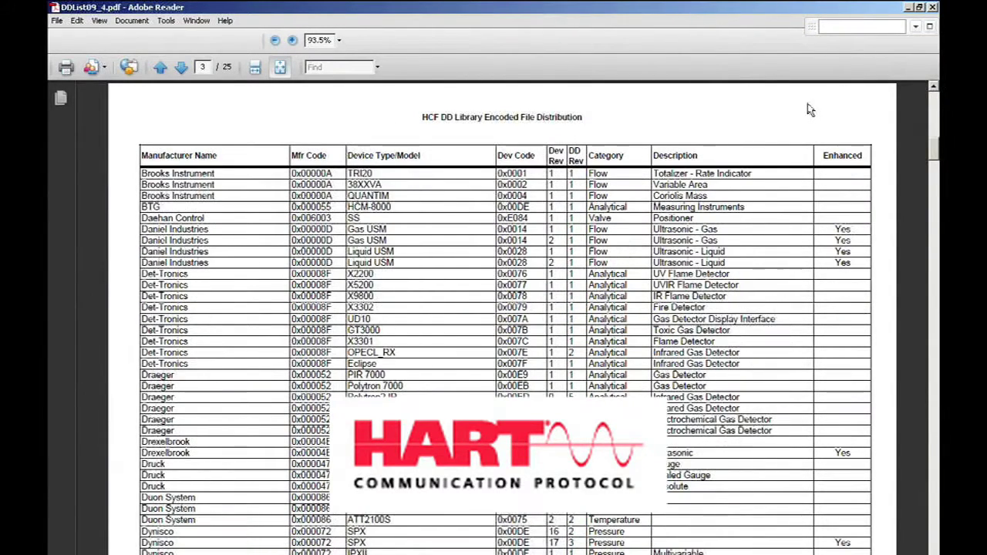
key(Right)
key(Right)
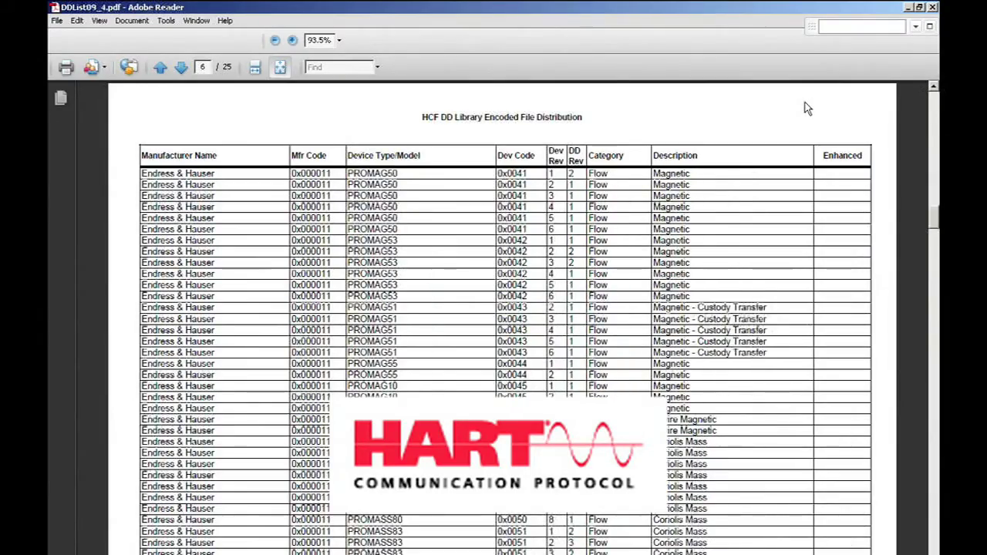
key(Right)
key(Right)
key(Right)
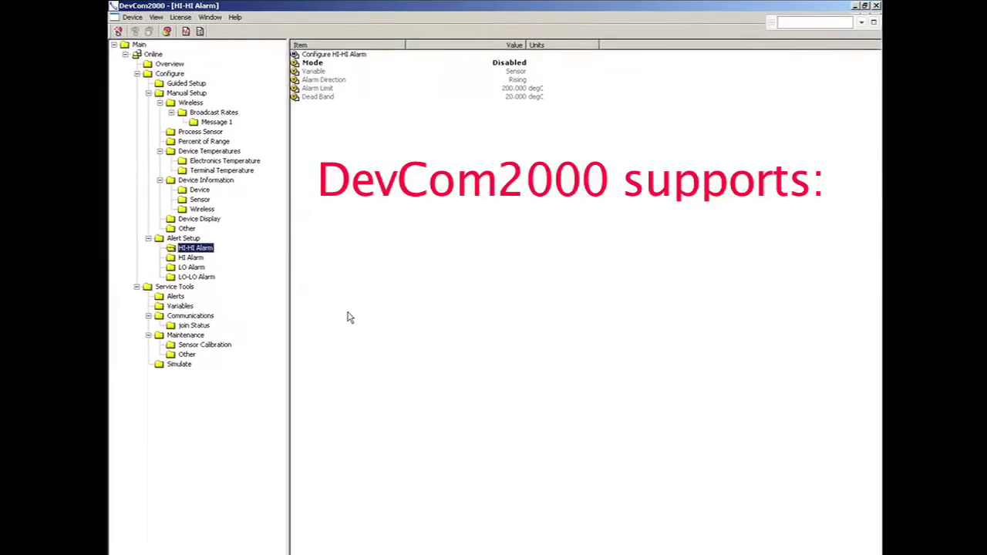
- Run the Configure HI-HI Alarm method in DevCom2000, enabling the alert with an alarm limit of 180 degC
click(318, 56)
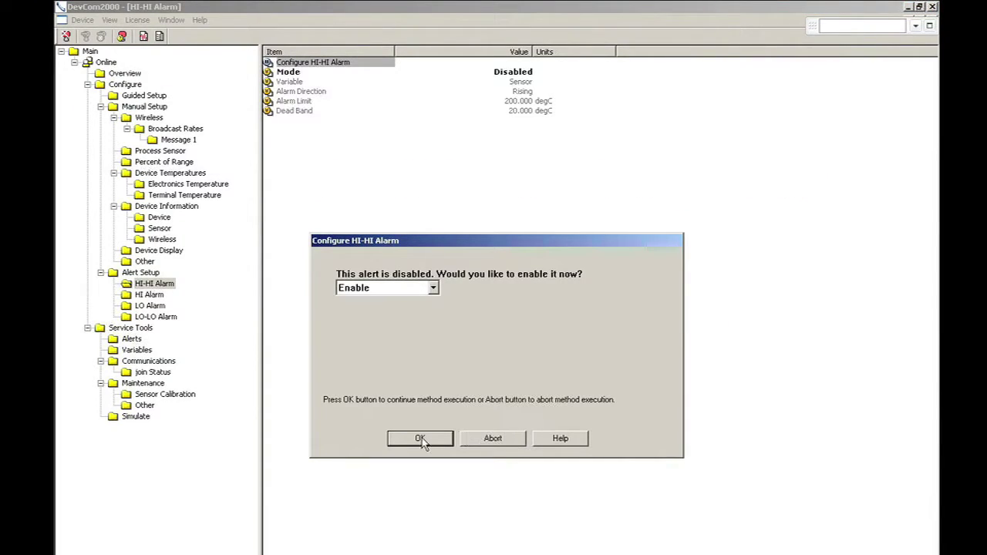
click(420, 438)
double_click(404, 284)
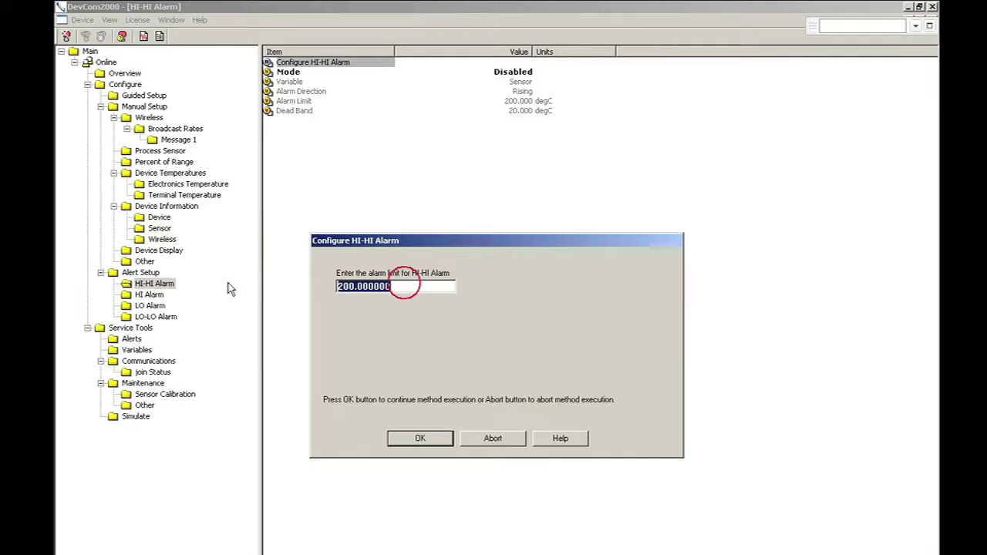
text(18)
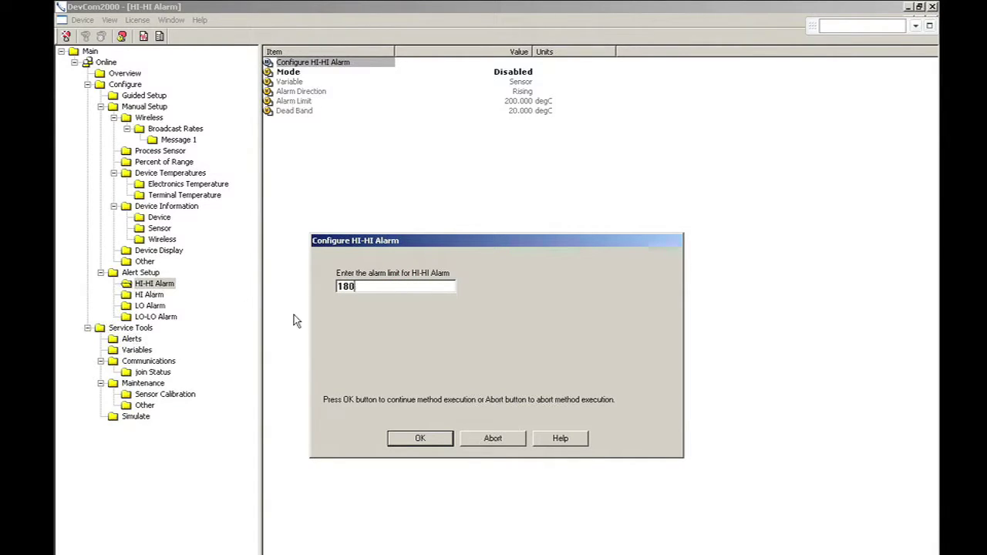
text(0)
click(408, 438)
click(409, 440)
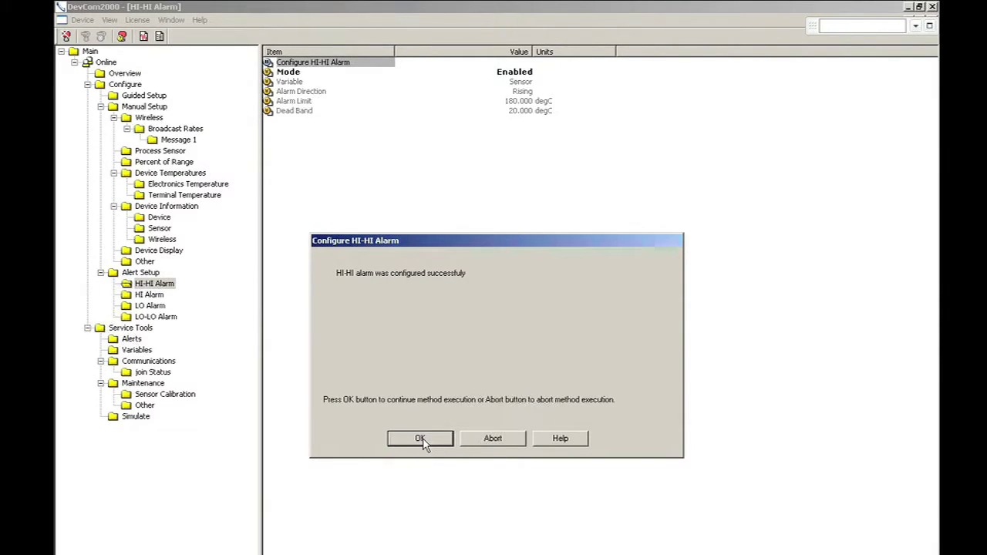
click(421, 441)
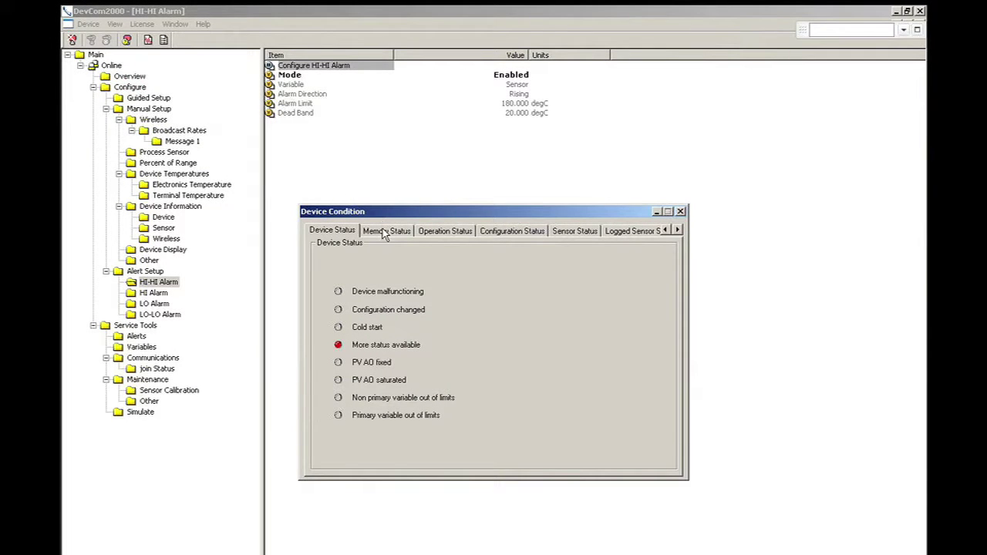
- Review the device condition's memory, operation, configuration, sensor and logged sensor status pages
click(385, 231)
click(437, 233)
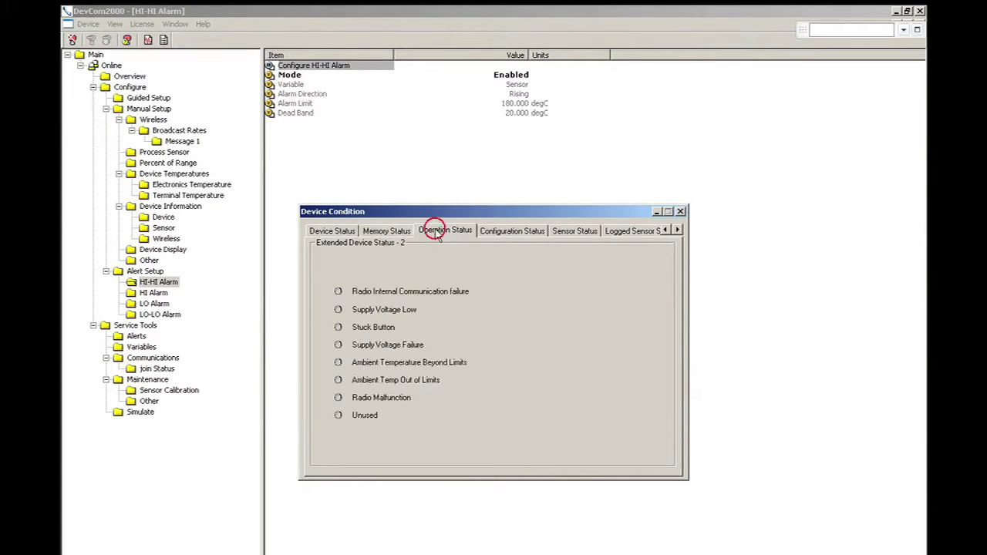
click(494, 233)
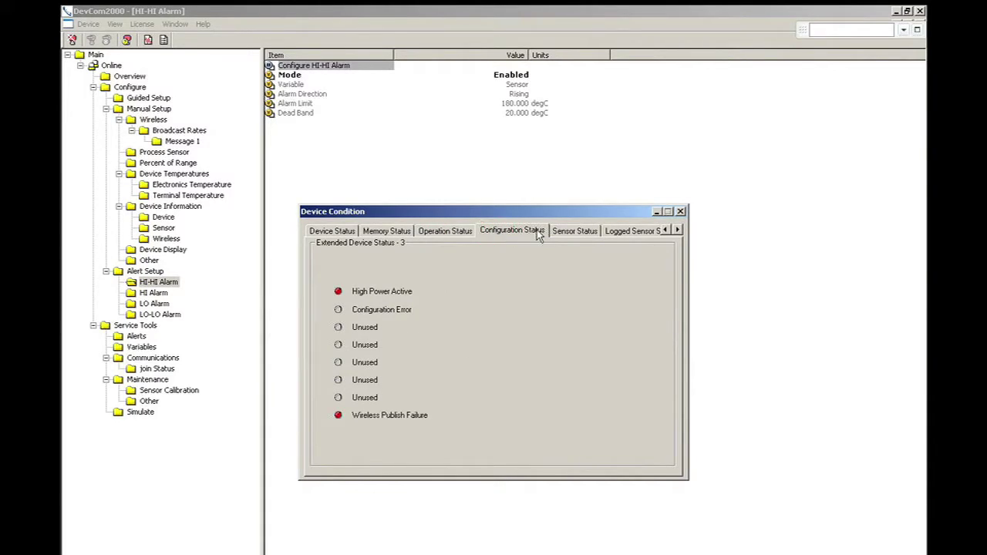
click(572, 233)
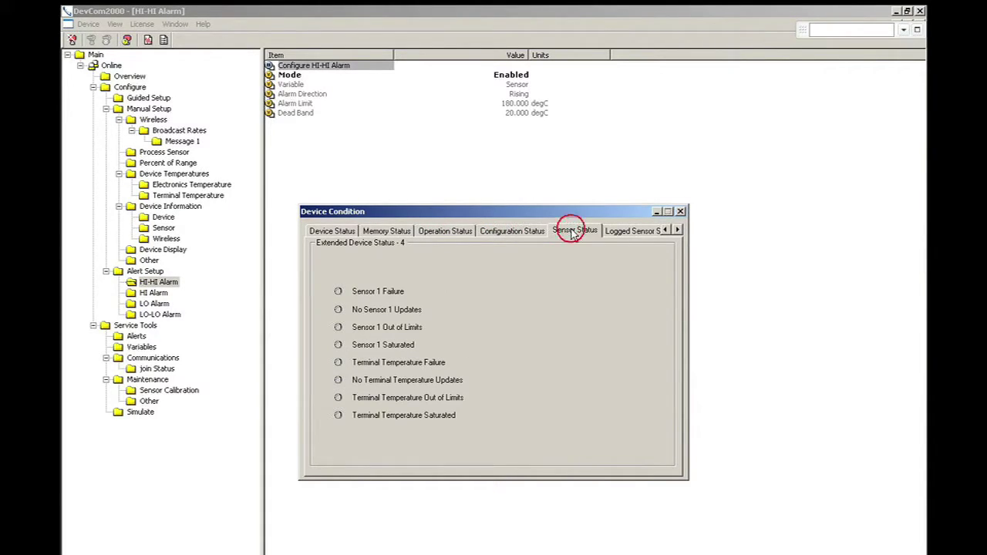
click(619, 233)
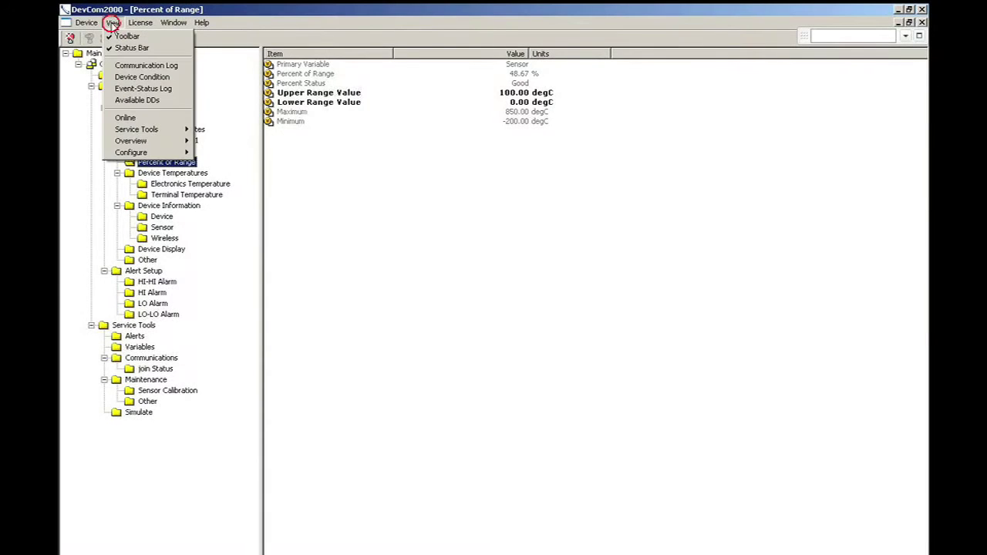
- Display the Service Tools variable gauges and look through the Manual Setup pages from Process Sensor to Display
mouse_move(128, 130)
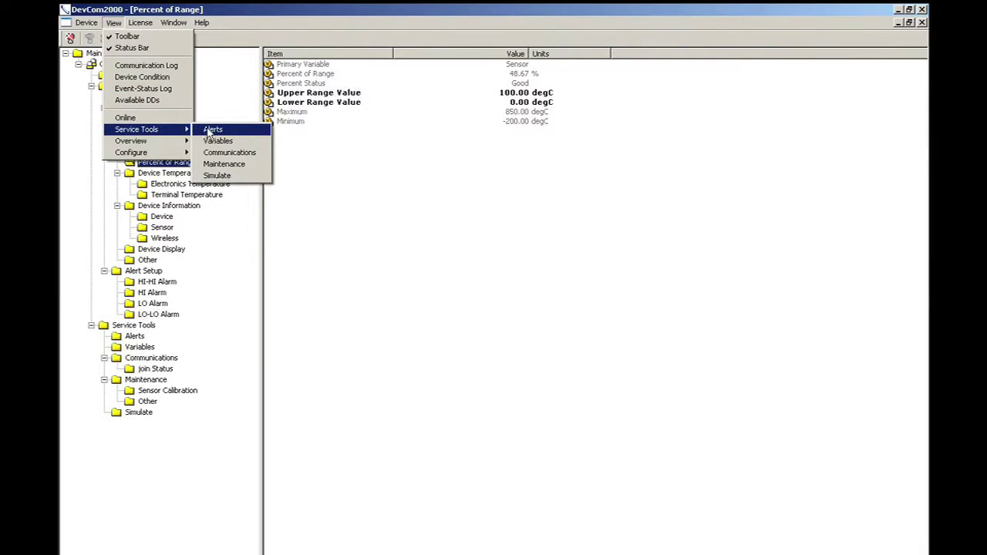
click(209, 141)
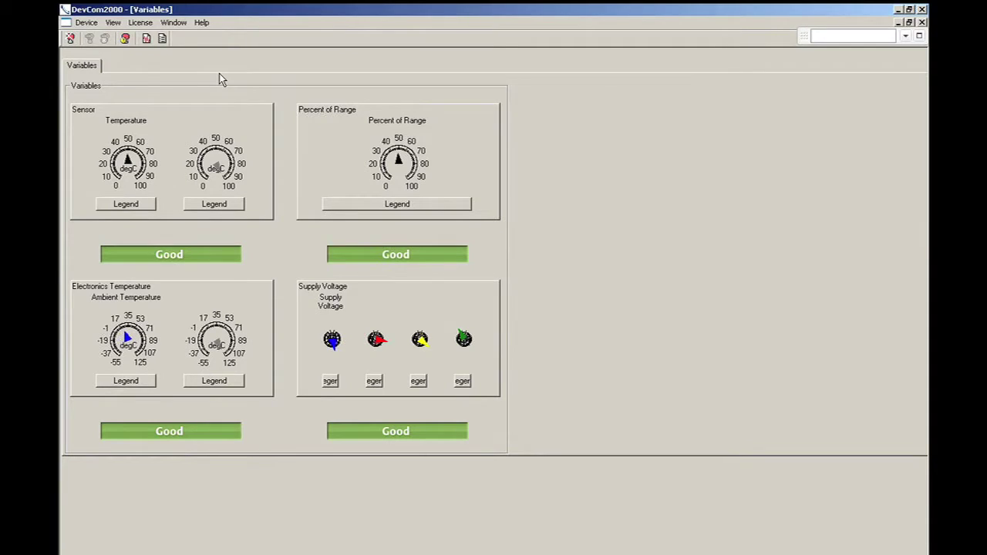
click(112, 23)
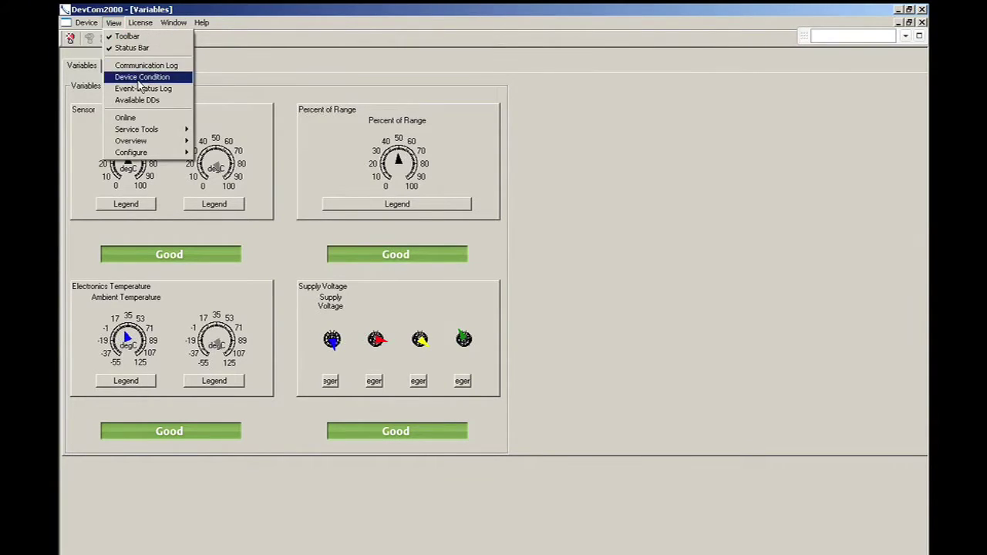
mouse_move(150, 153)
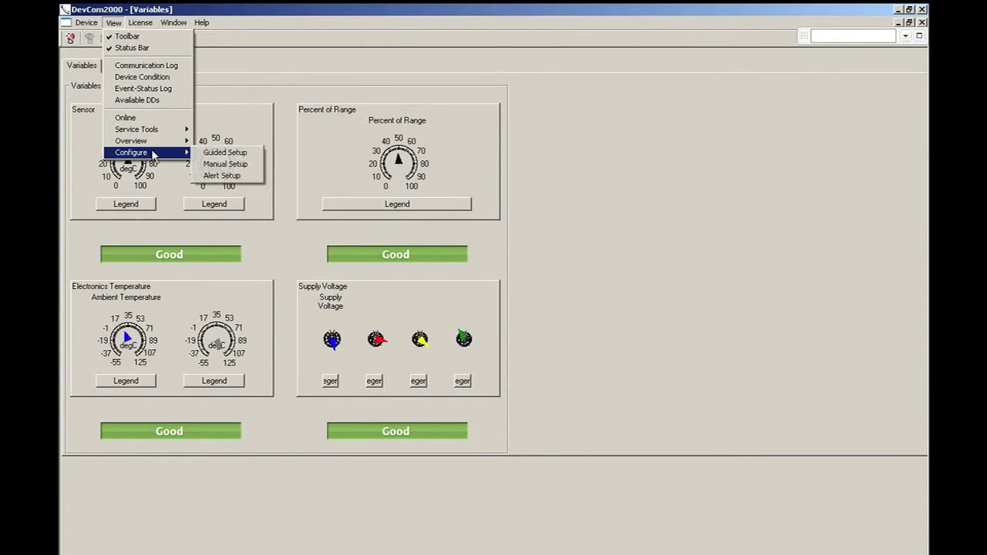
click(212, 164)
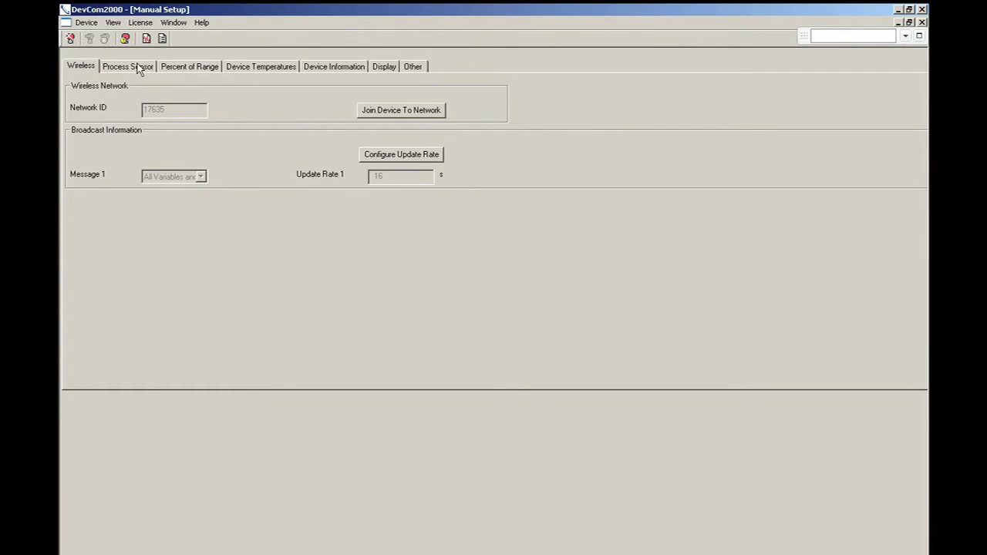
click(138, 68)
click(185, 67)
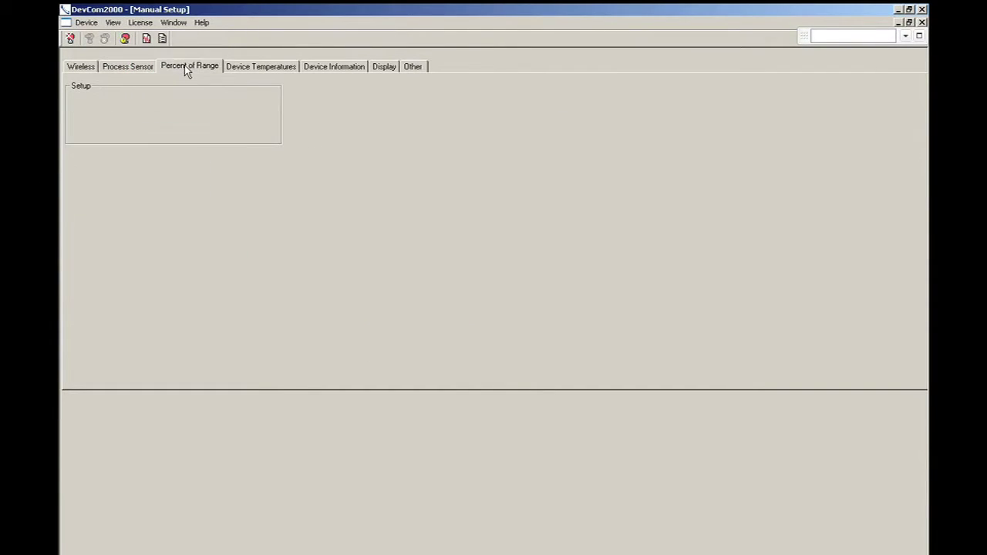
click(238, 66)
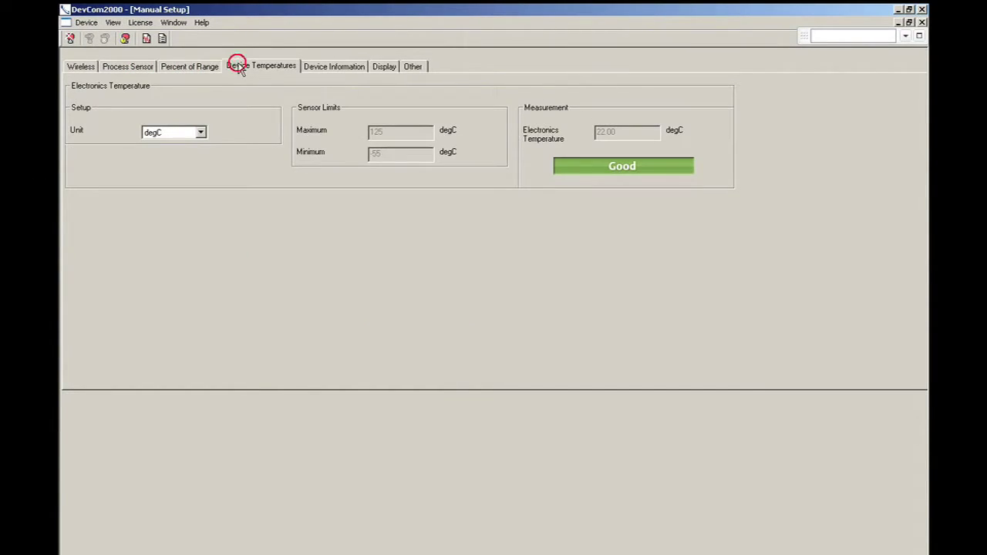
click(316, 68)
click(385, 67)
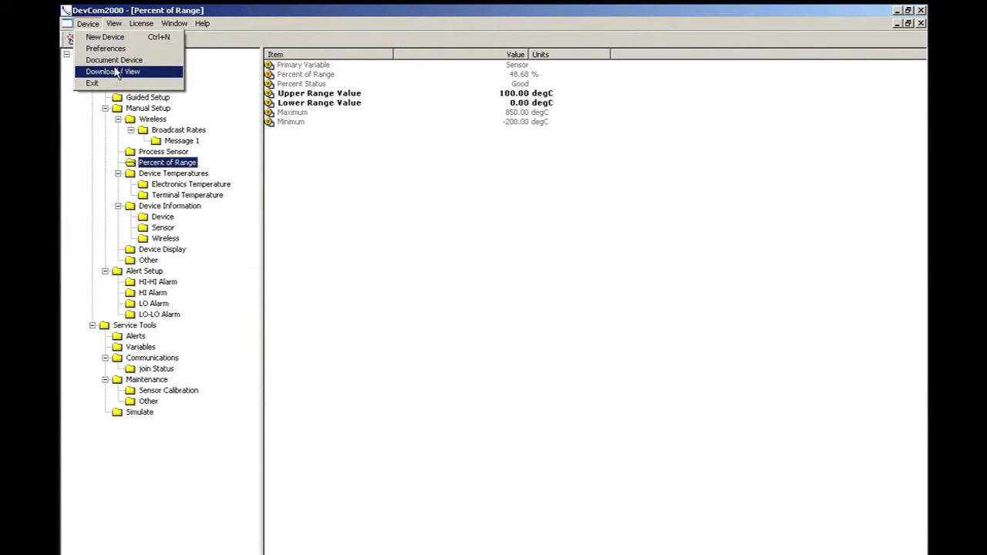
- View the saved T-105 configuration file dated 2010-06-29 and read through its PDF report
click(113, 71)
drag(700, 225, 647, 288)
double_click(482, 280)
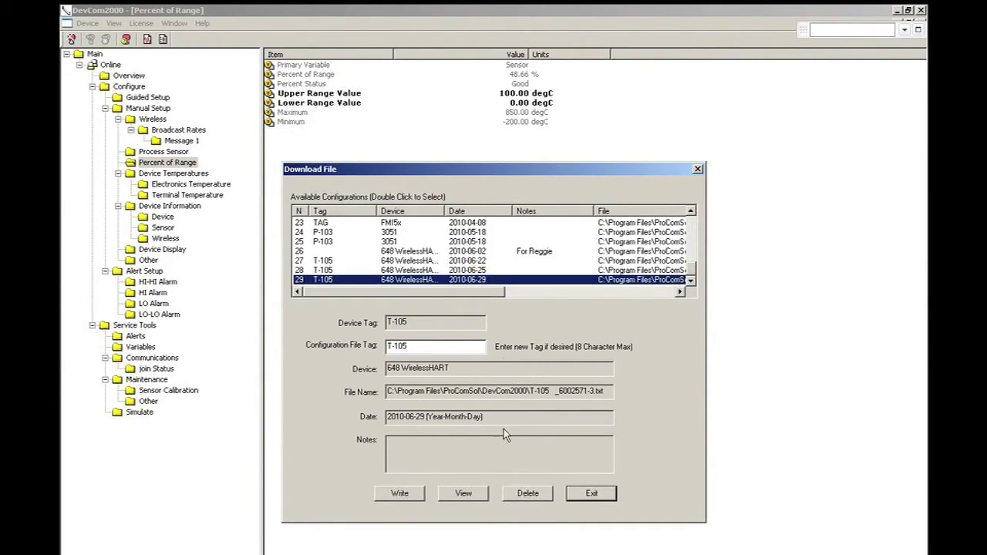
click(465, 494)
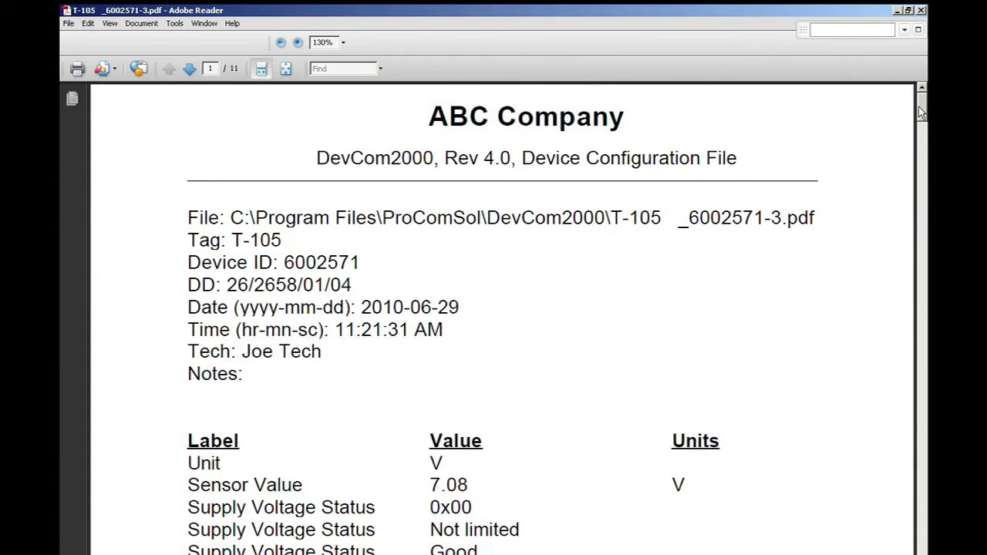
drag(919, 106, 920, 158)
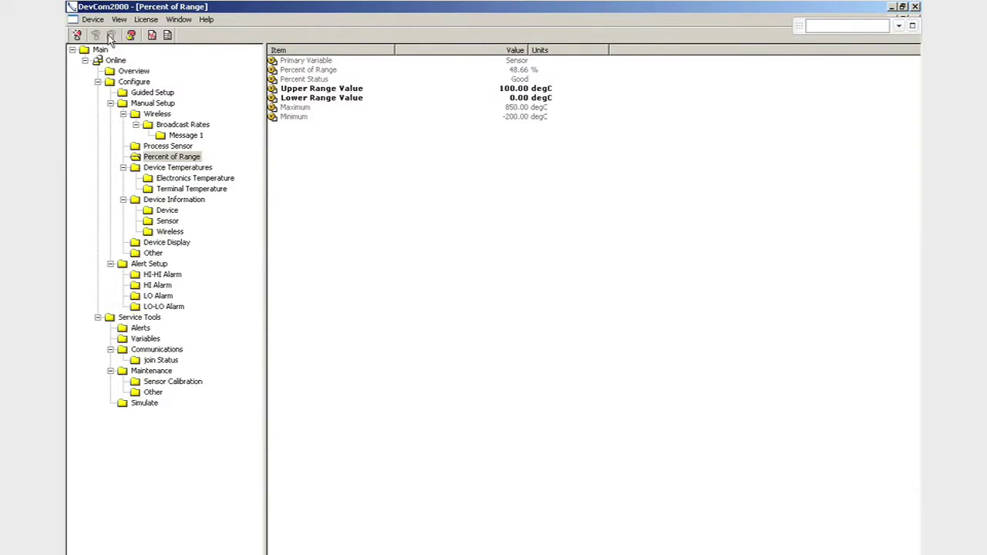
- Start documenting the device and confirm the PDF setup with header ABC Company, footer XYZ Plant and the technician's name
click(94, 21)
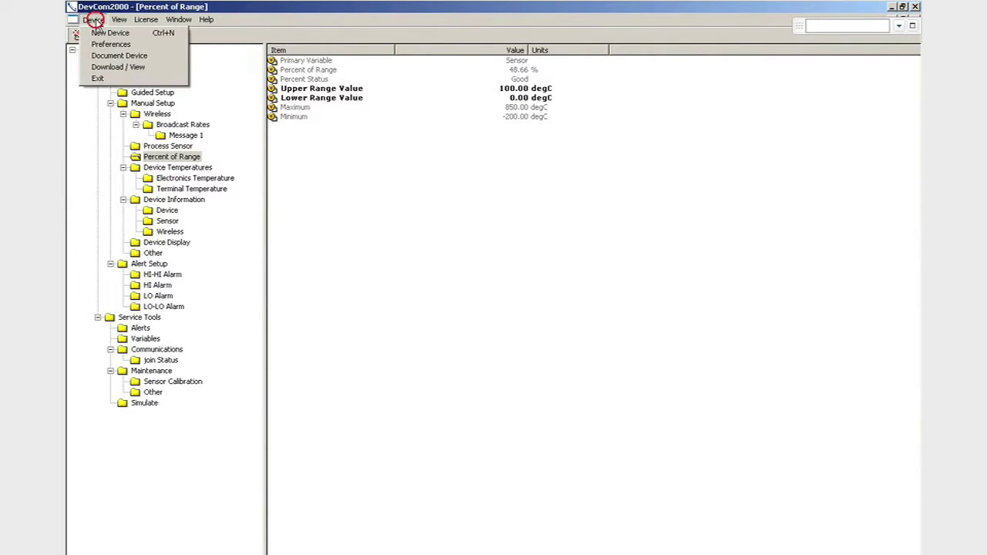
click(119, 56)
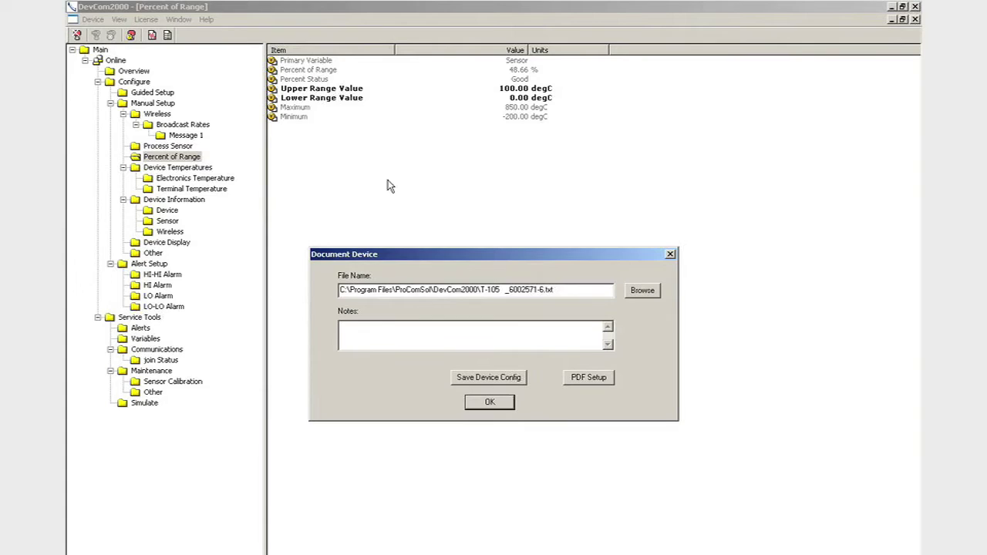
click(589, 377)
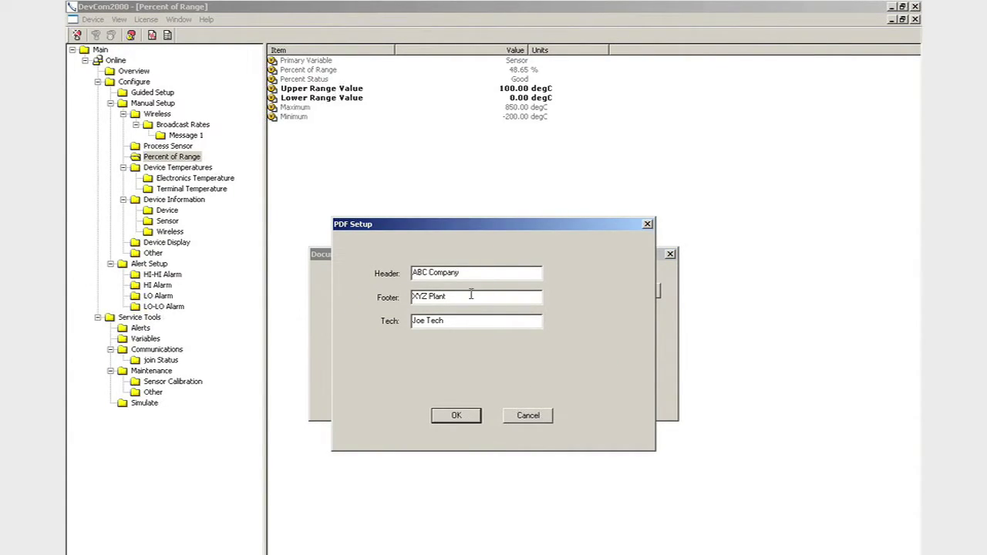
click(463, 413)
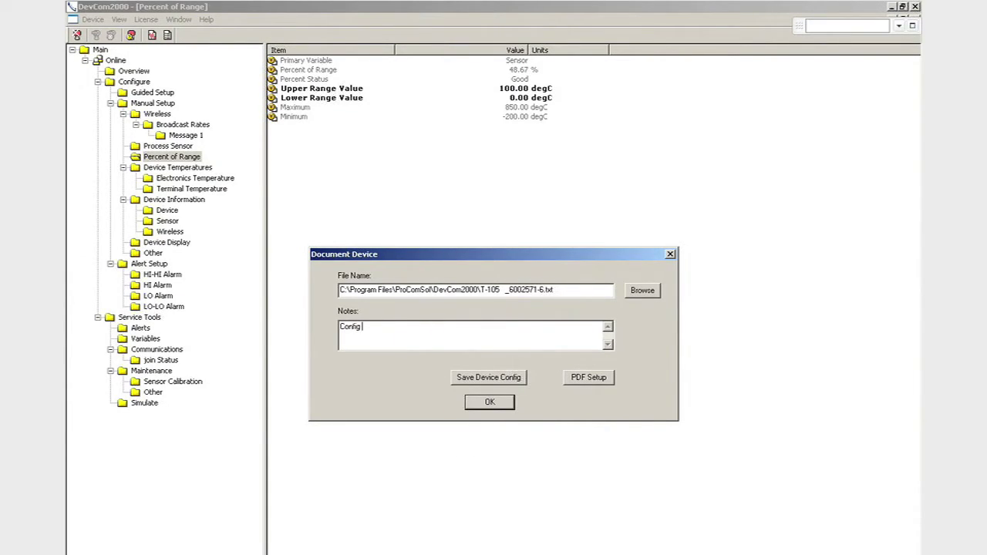
- Save the device configuration with the note "Config 3" and look through the resulting PDF report to page 3
click(494, 381)
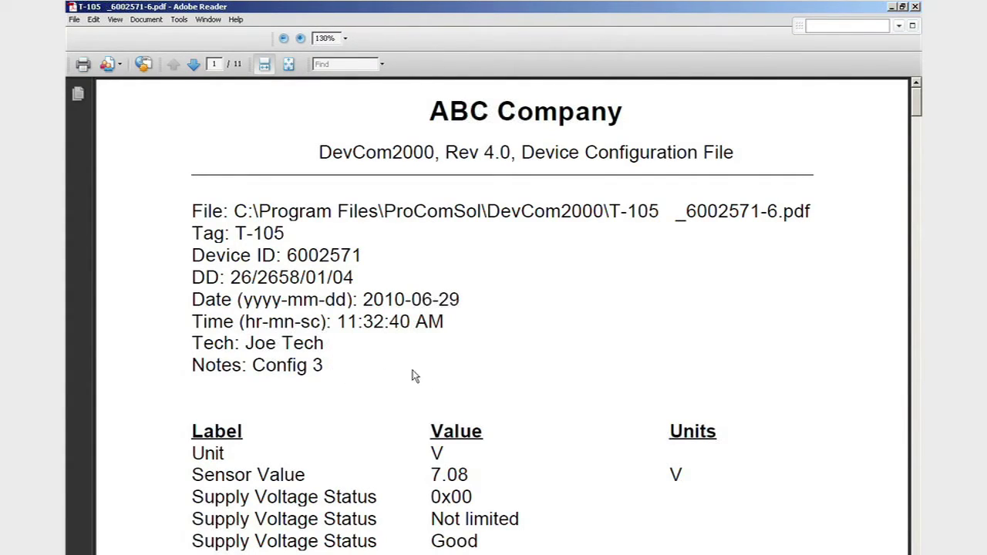
drag(916, 110, 903, 205)
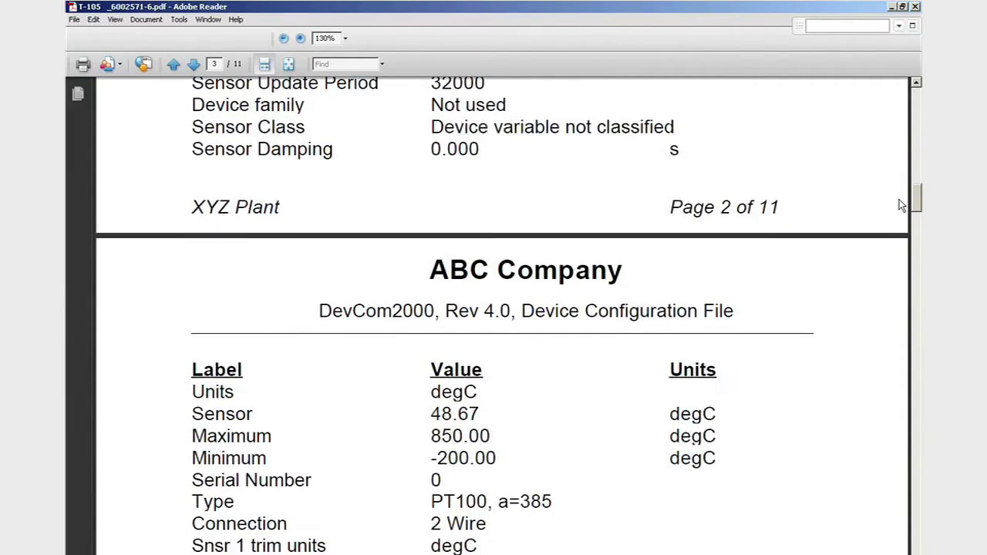